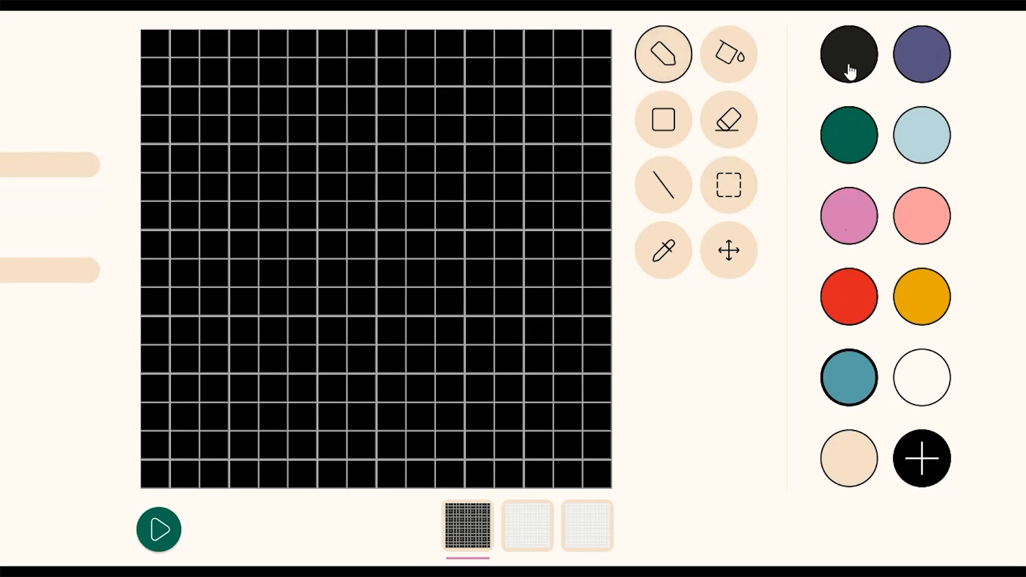
- Draw a purple mountain silhouette across the middle of the black canvas with the pencil
click(928, 69)
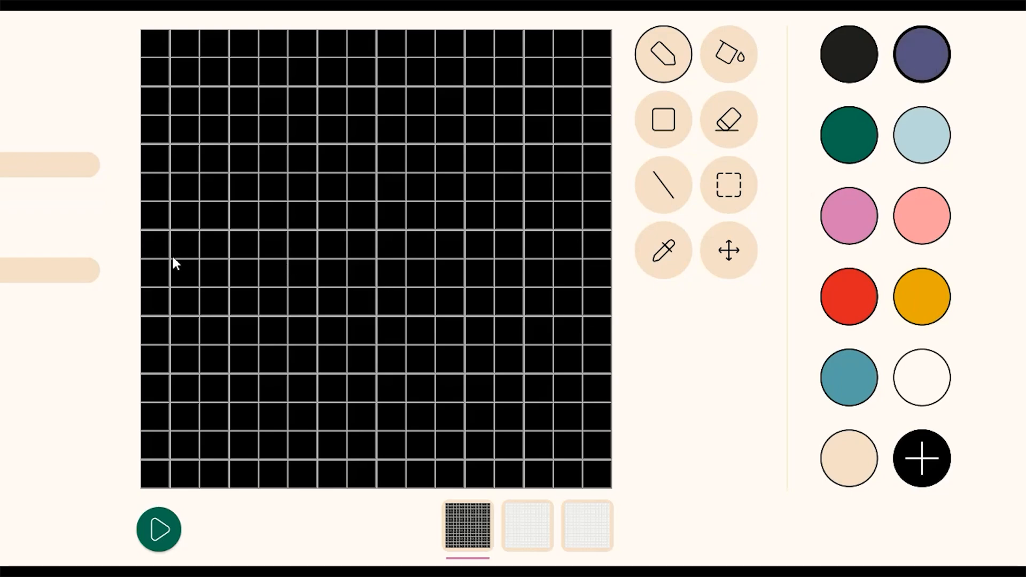
mouse_move(158, 274)
mouse_down()
mouse_move(254, 238)
mouse_move(303, 183)
mouse_move(369, 246)
mouse_up()
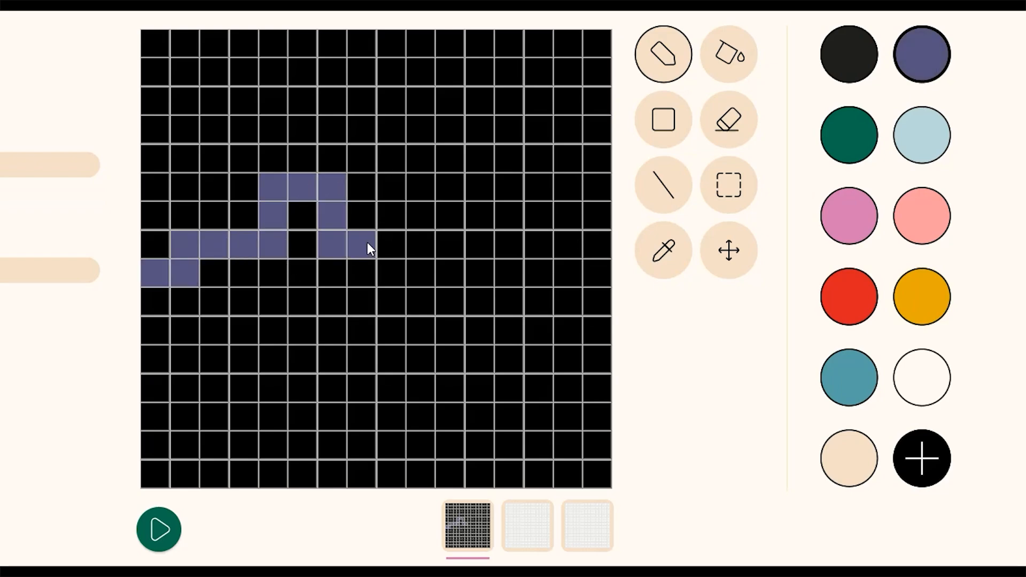
drag(451, 253, 533, 229)
mouse_move(588, 272)
mouse_down()
mouse_move(610, 321)
mouse_move(508, 293)
mouse_move(380, 305)
mouse_move(304, 235)
mouse_move(278, 289)
mouse_move(179, 318)
mouse_move(255, 329)
mouse_move(395, 281)
mouse_move(523, 327)
mouse_move(495, 316)
mouse_move(306, 371)
mouse_move(362, 216)
mouse_up()
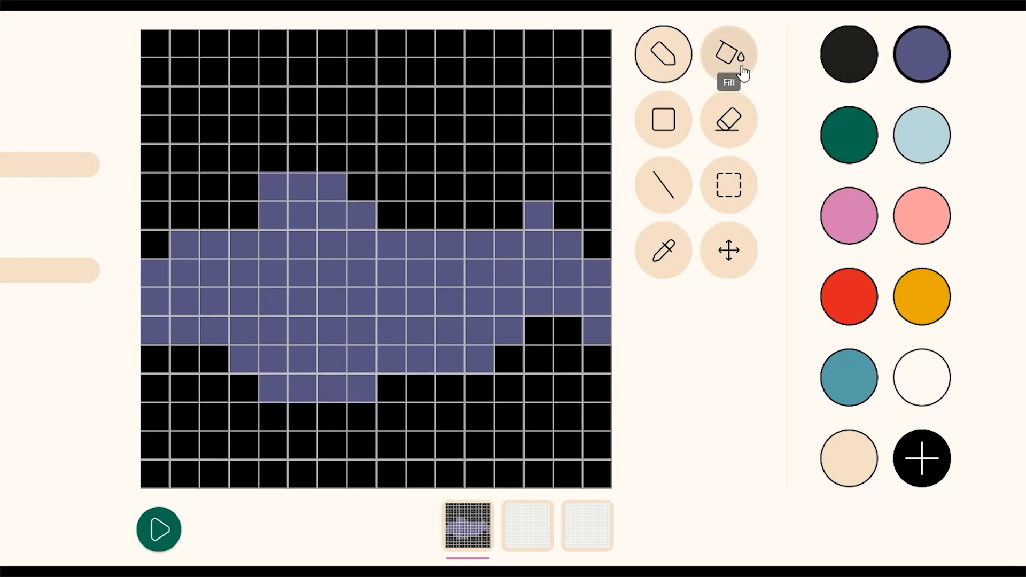
- Fill the black sky above the mountains with light blue using the Fill tool
click(739, 59)
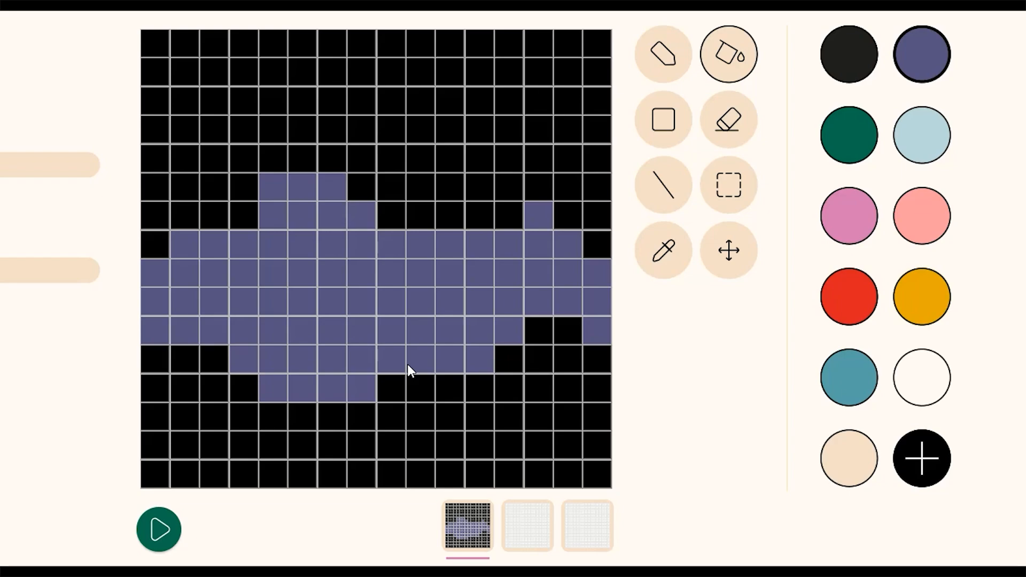
click(937, 141)
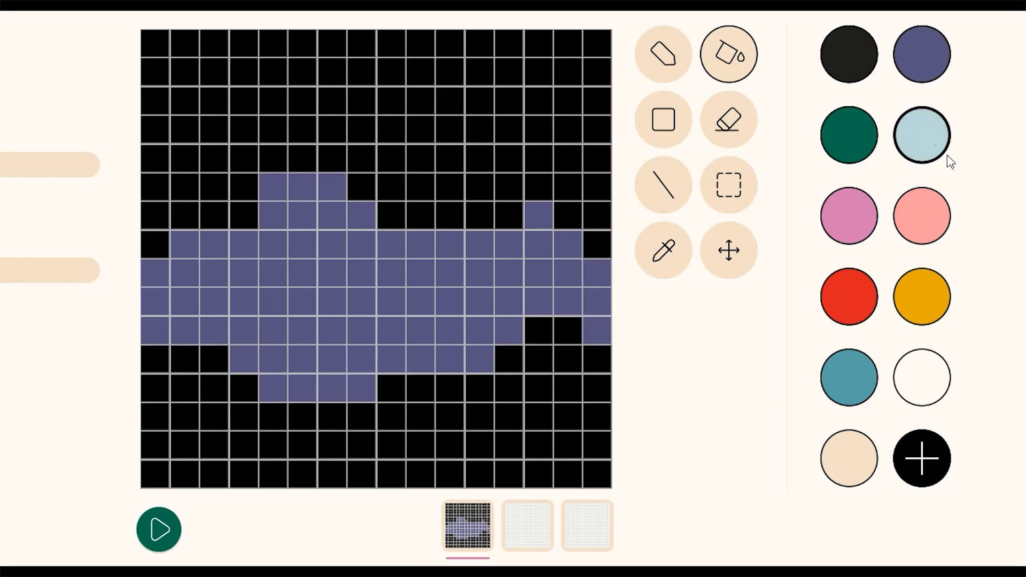
click(427, 99)
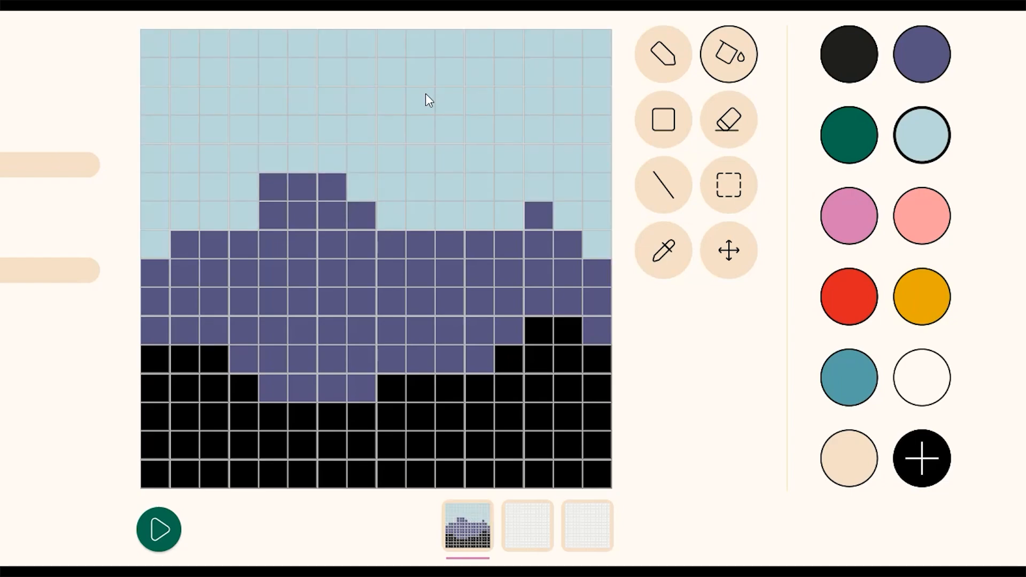
- Draw a dark green rectangle covering the bottom rows of the canvas as ground
click(681, 139)
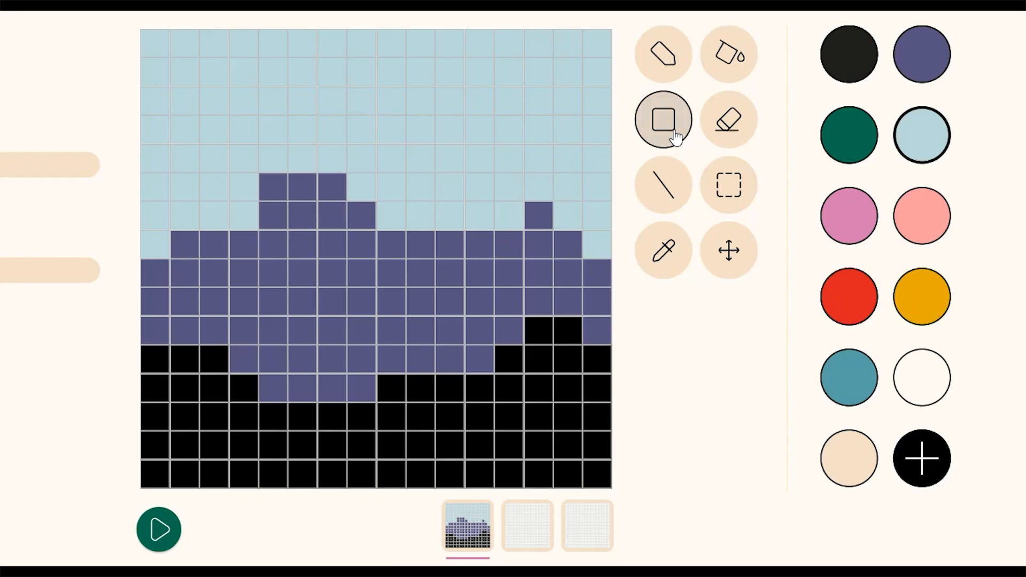
click(854, 147)
mouse_move(605, 345)
mouse_down()
mouse_move(541, 352)
mouse_move(223, 469)
mouse_move(155, 473)
mouse_up()
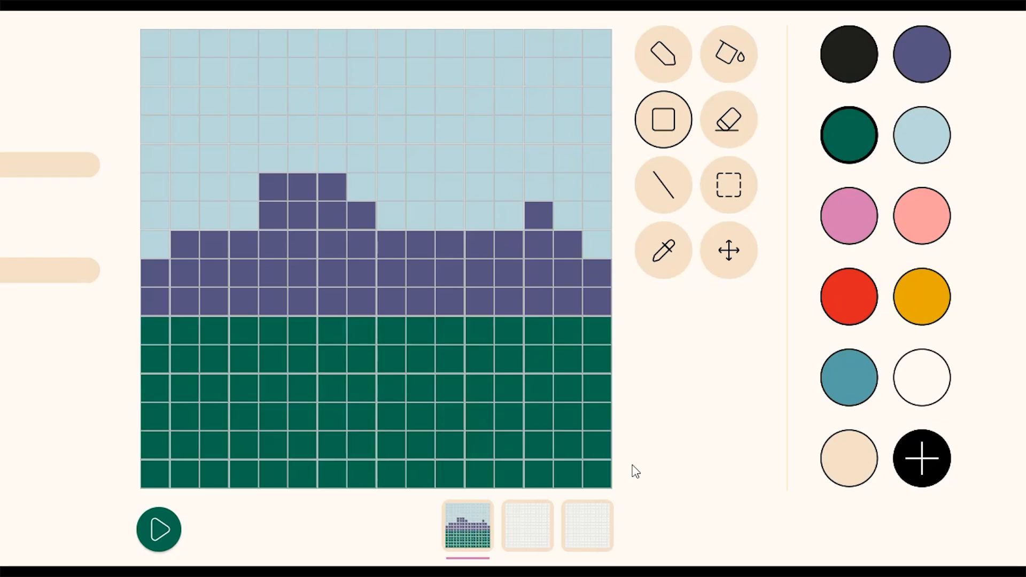
- Erase four cells along the left mountain peak's slope
click(735, 124)
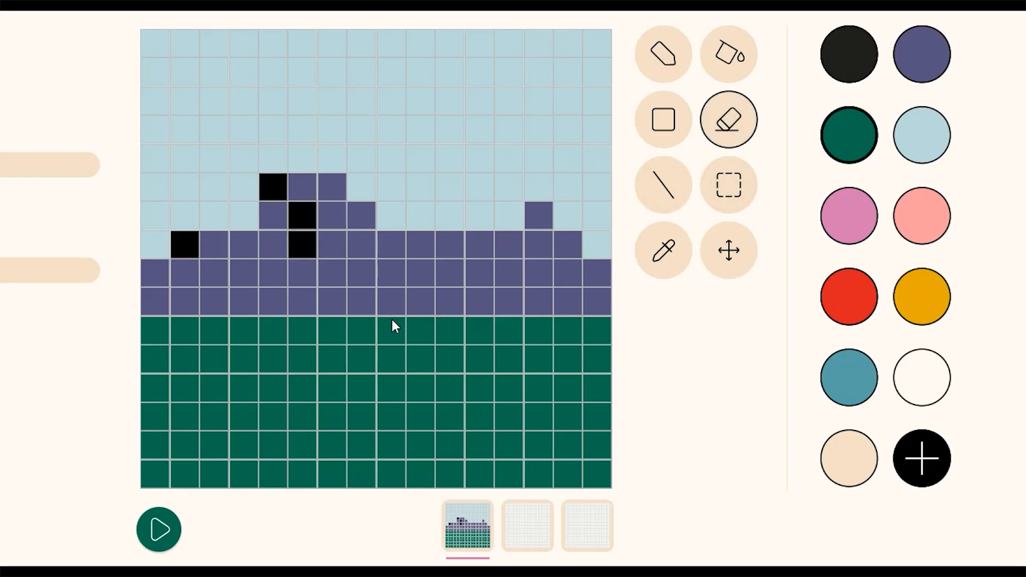
mouse_move(273, 187)
mouse_down()
mouse_move(303, 222)
mouse_move(302, 245)
mouse_up()
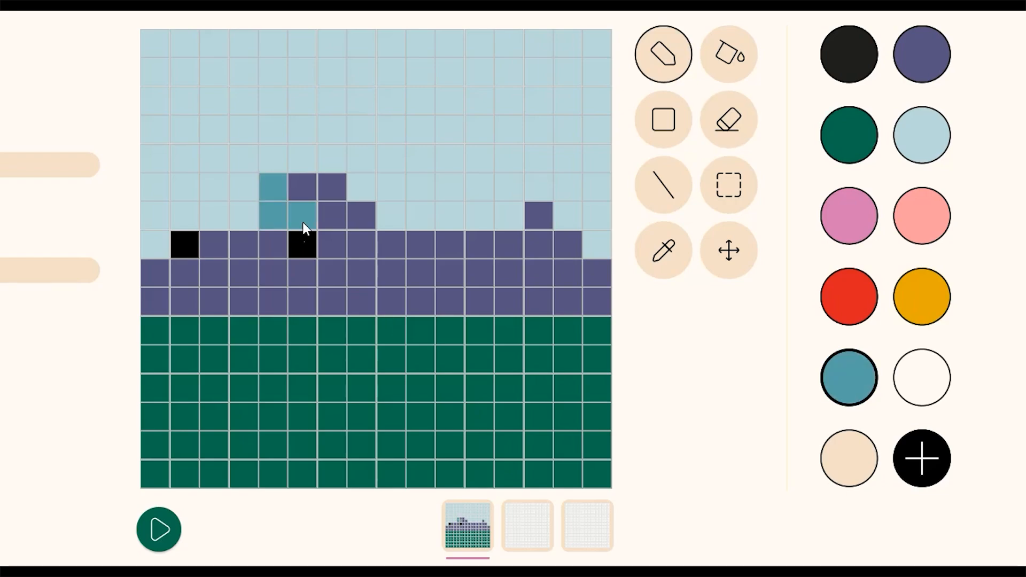
click(185, 245)
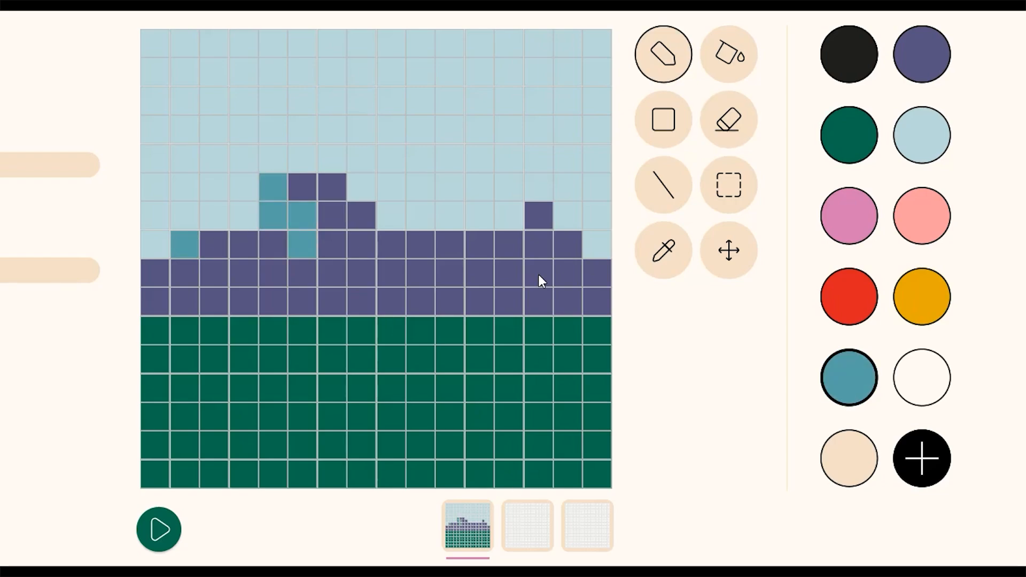
- Draw a vertical teal line of cells down the right peak's left side
click(509, 215)
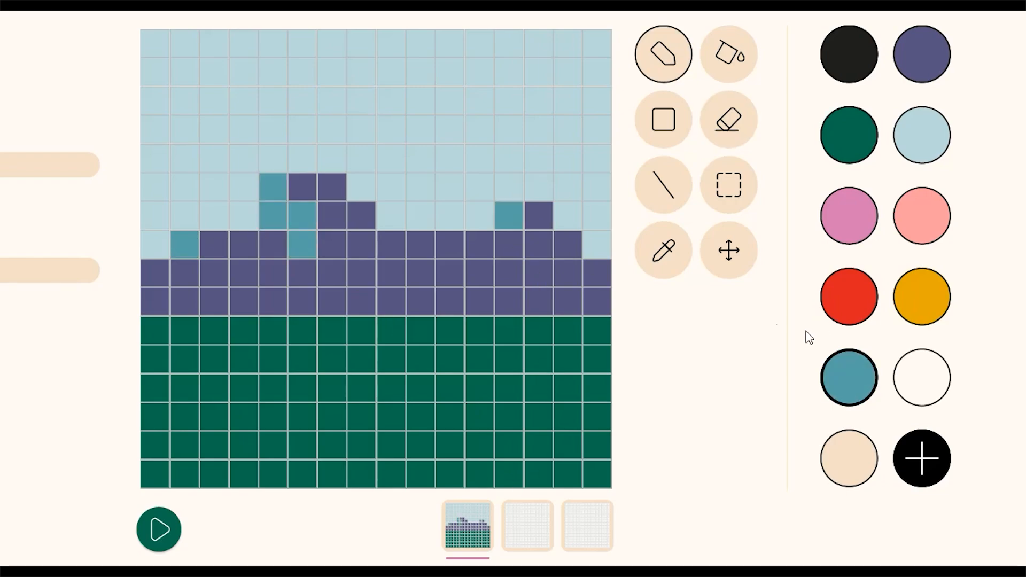
click(665, 188)
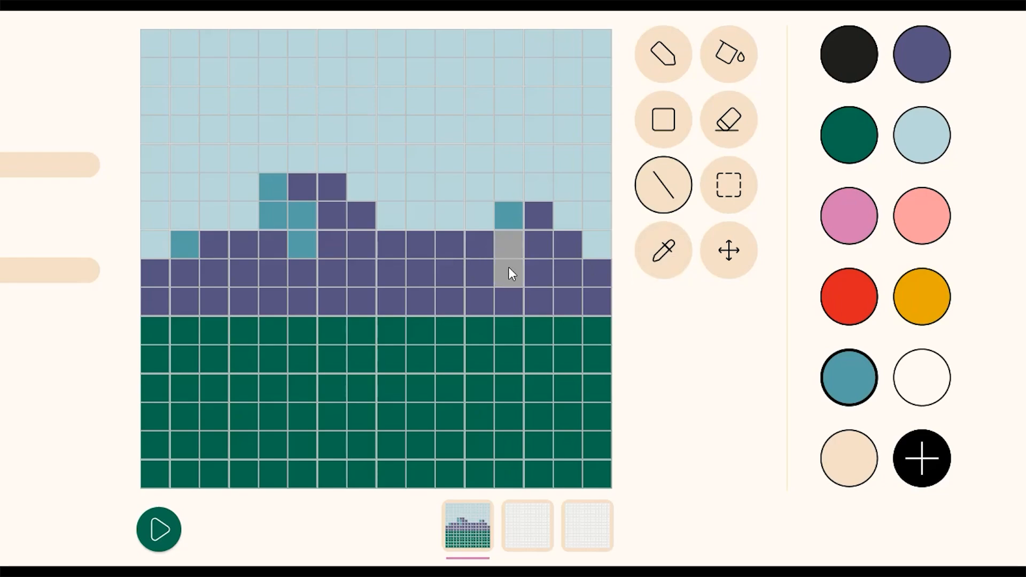
mouse_move(509, 268)
mouse_down()
mouse_move(307, 328)
mouse_move(512, 278)
mouse_move(361, 252)
mouse_move(513, 242)
mouse_move(518, 277)
mouse_move(511, 272)
mouse_up()
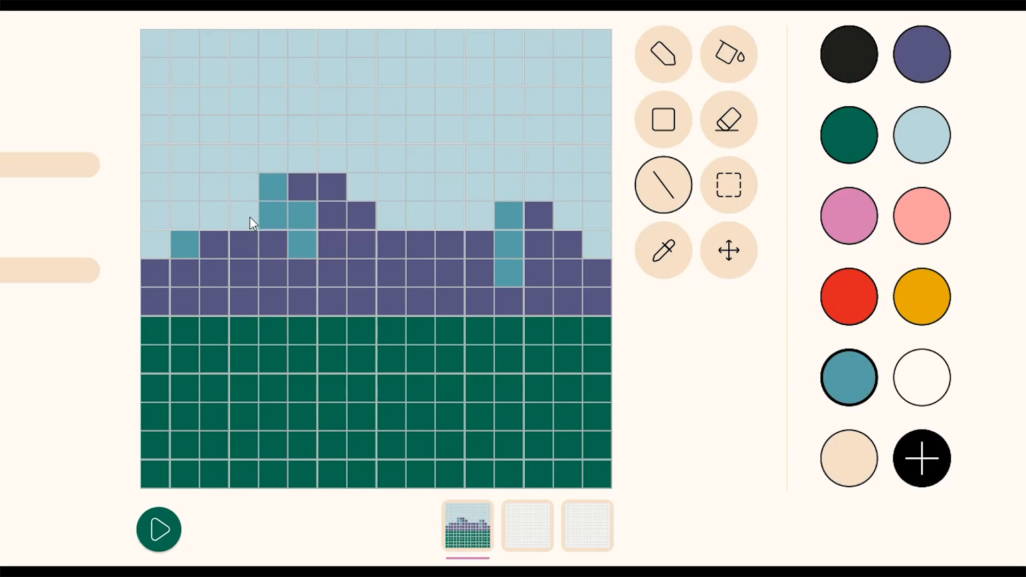
- Draw a teal diagonal line along the left mountain slope with the Line tool
drag(148, 302, 227, 232)
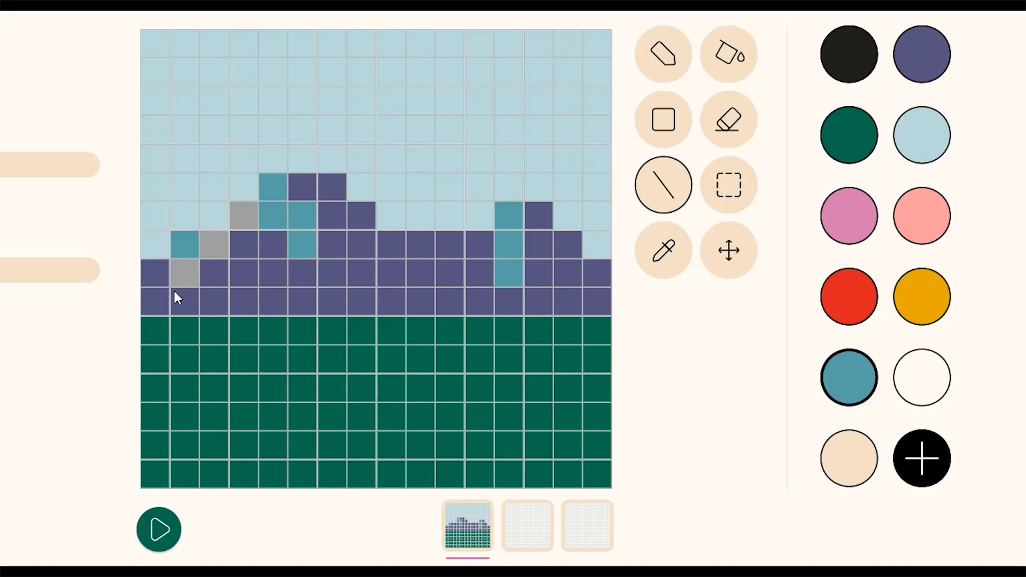
drag(175, 291, 174, 291)
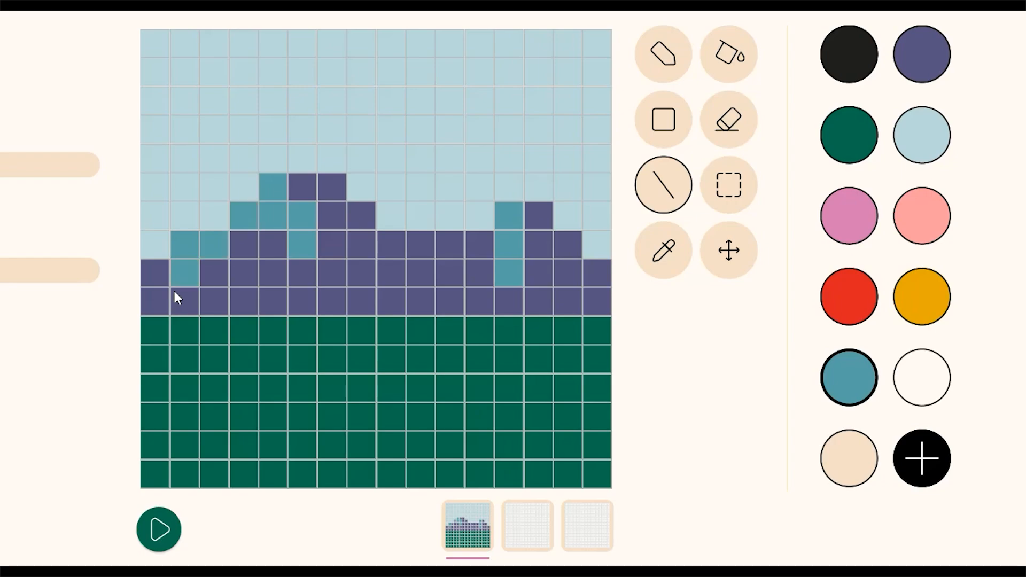
- Select a block of mountain cells about four wide and two high and copy it
click(737, 198)
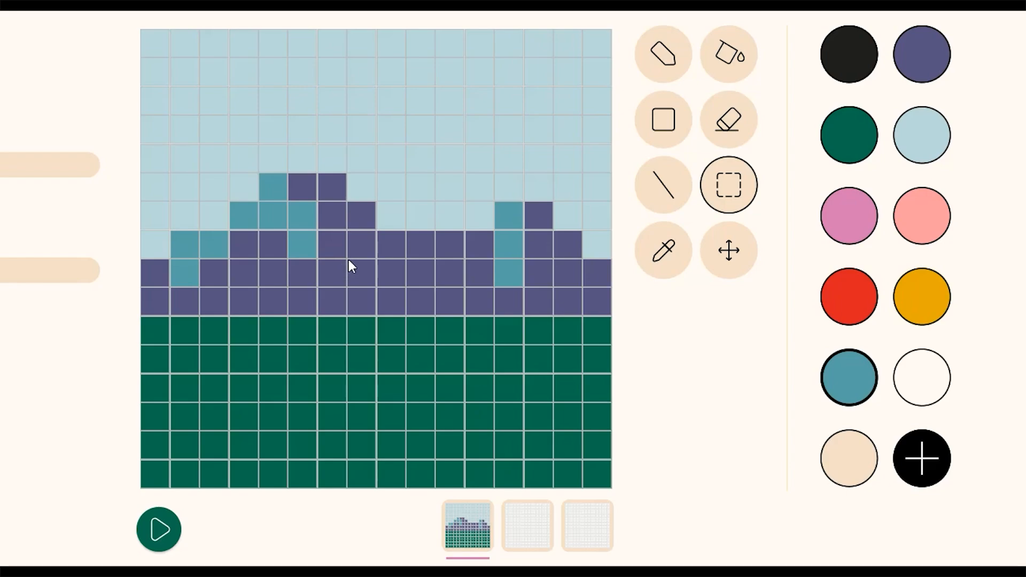
drag(289, 236, 366, 279)
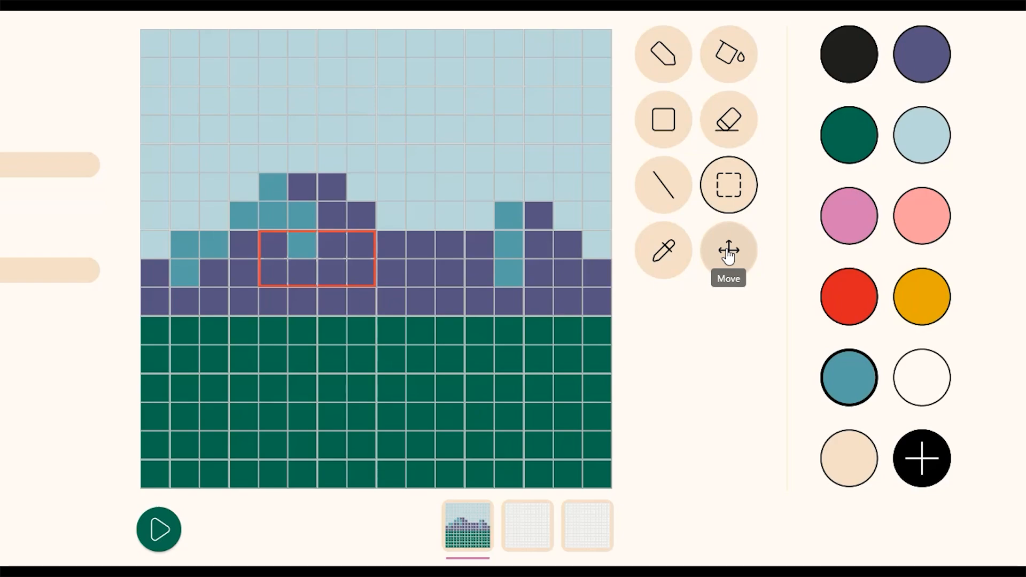
right_click(310, 249)
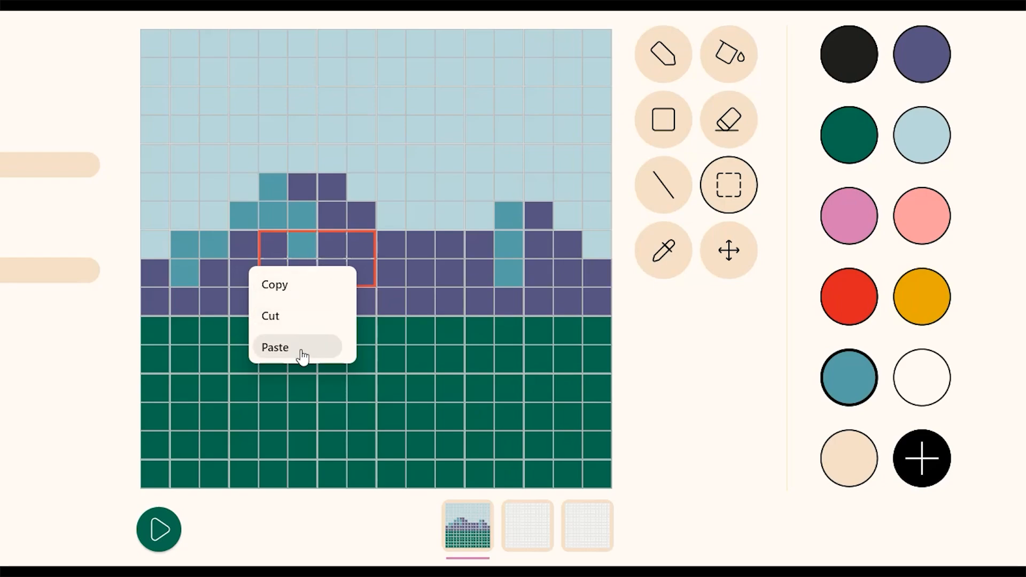
click(286, 295)
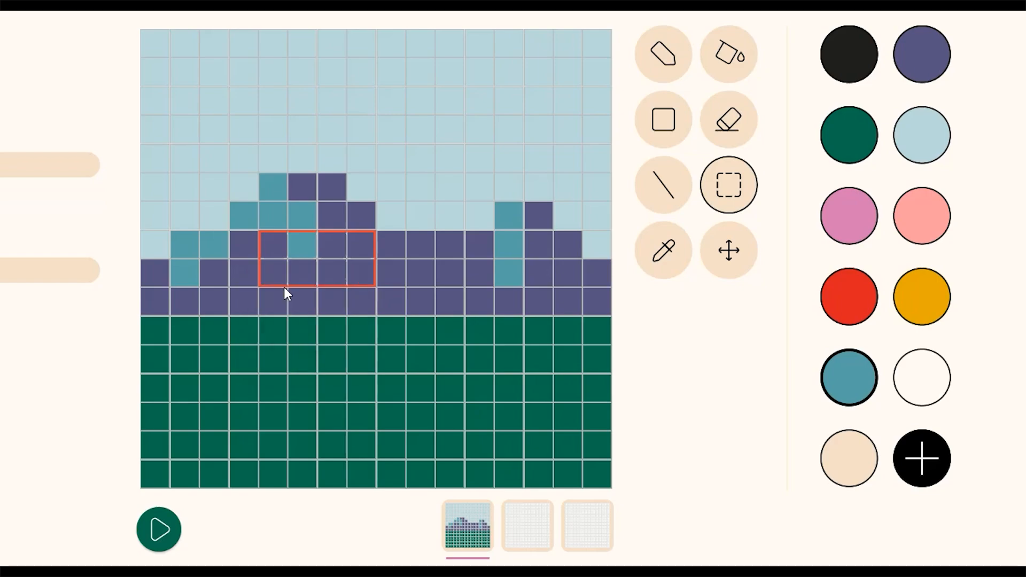
- Paste the copied block at a single selected cell lower on the mountain
click(332, 277)
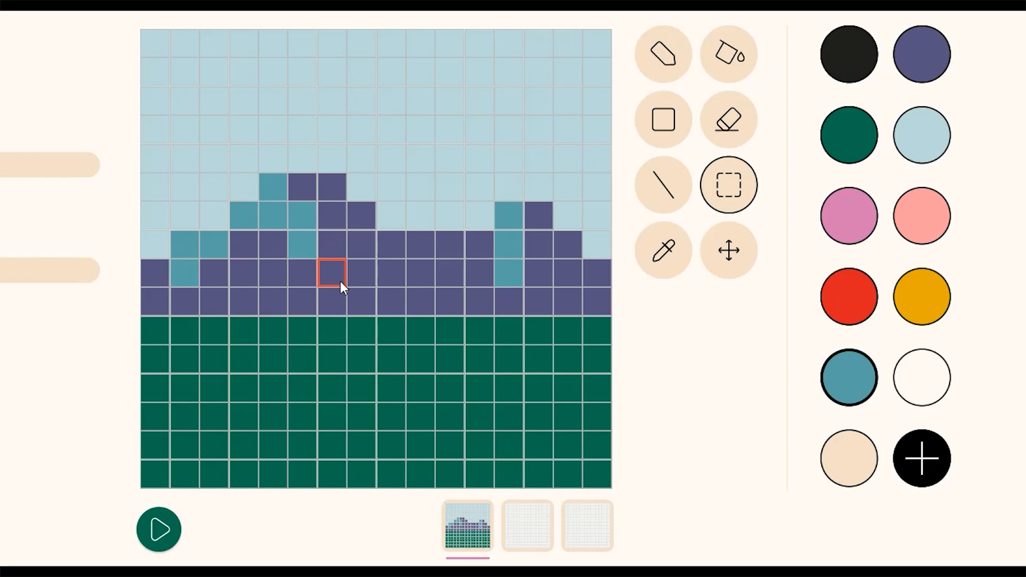
right_click(333, 278)
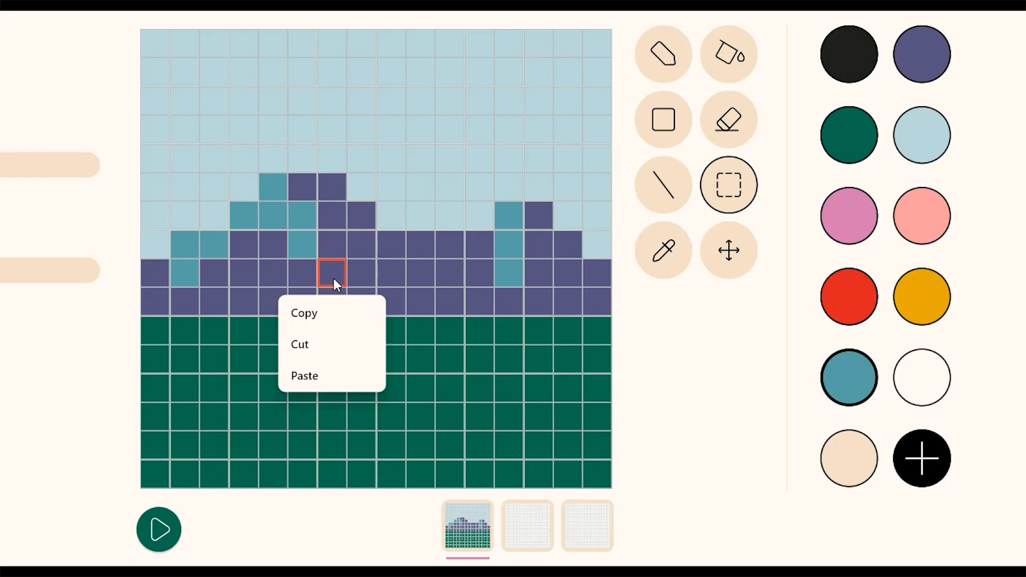
click(306, 376)
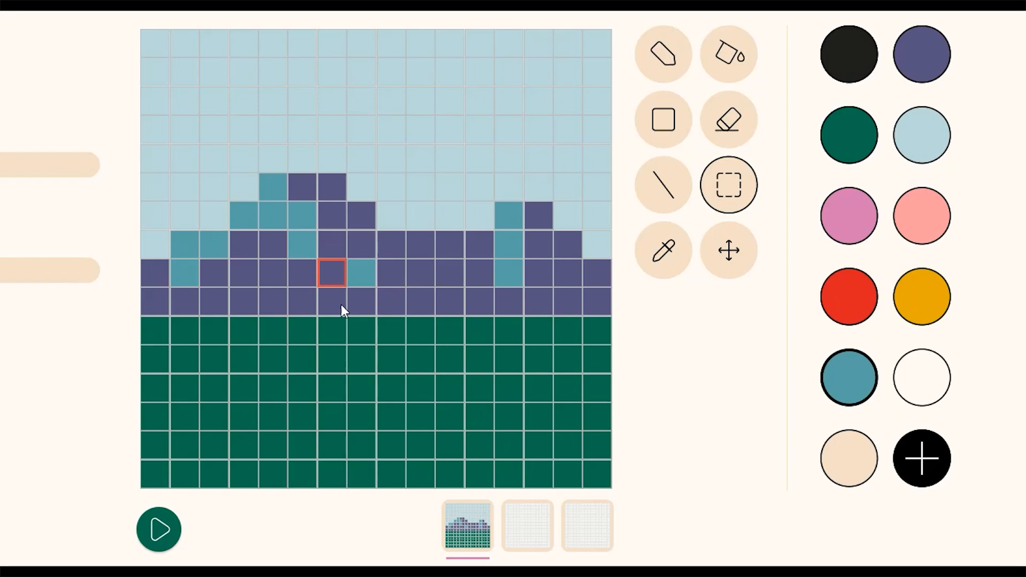
- Select the pasted block and move it one row down and one column left
drag(338, 274, 415, 298)
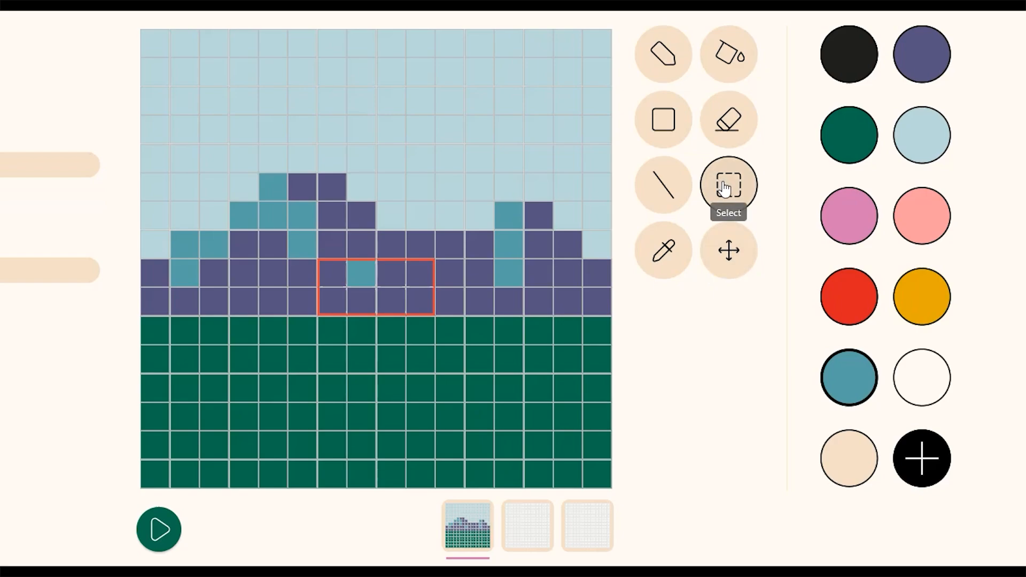
click(730, 250)
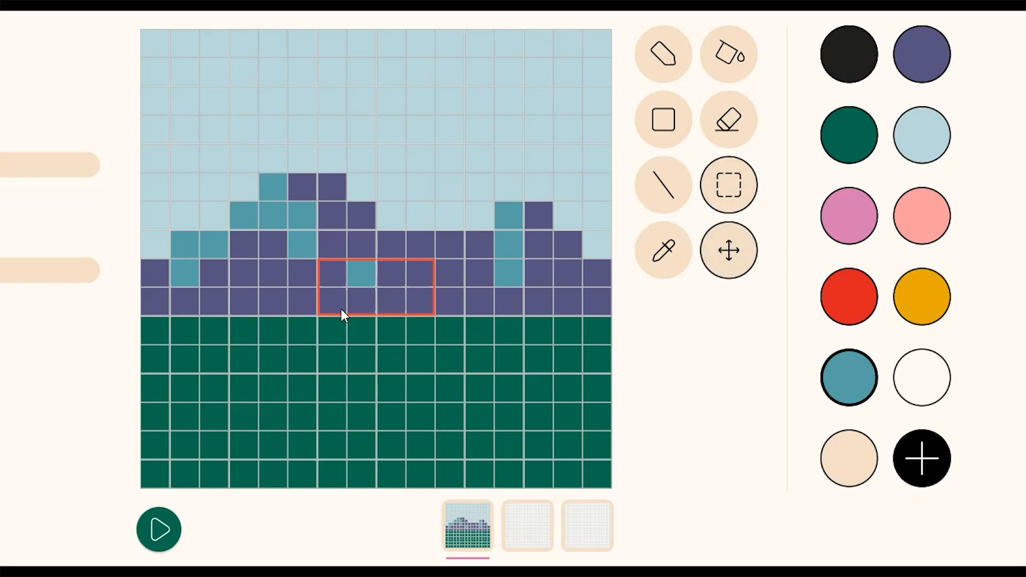
drag(364, 276, 341, 300)
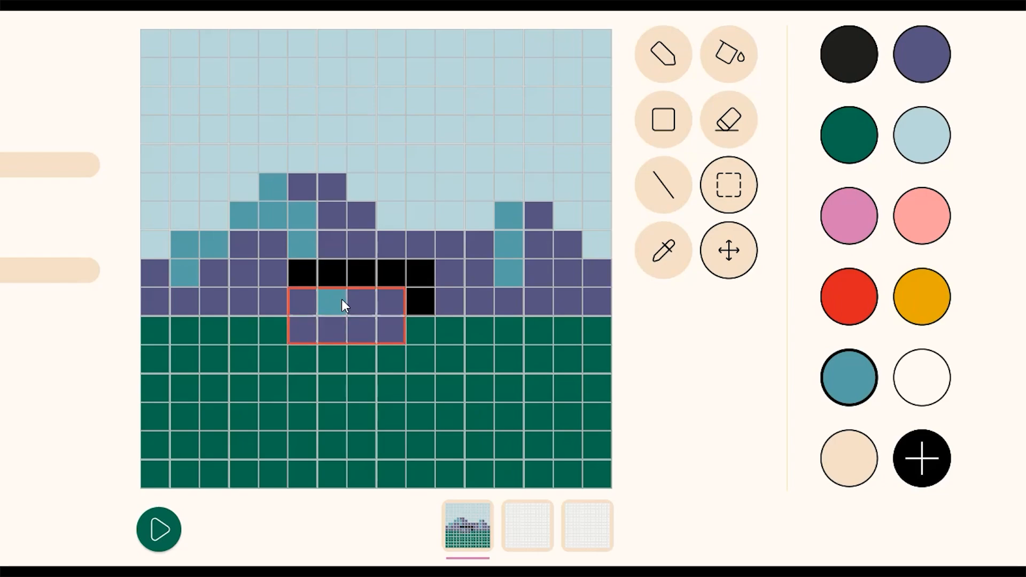
- Fill the black gap left behind by the moved block with purple
click(657, 66)
click(919, 58)
click(727, 58)
click(418, 283)
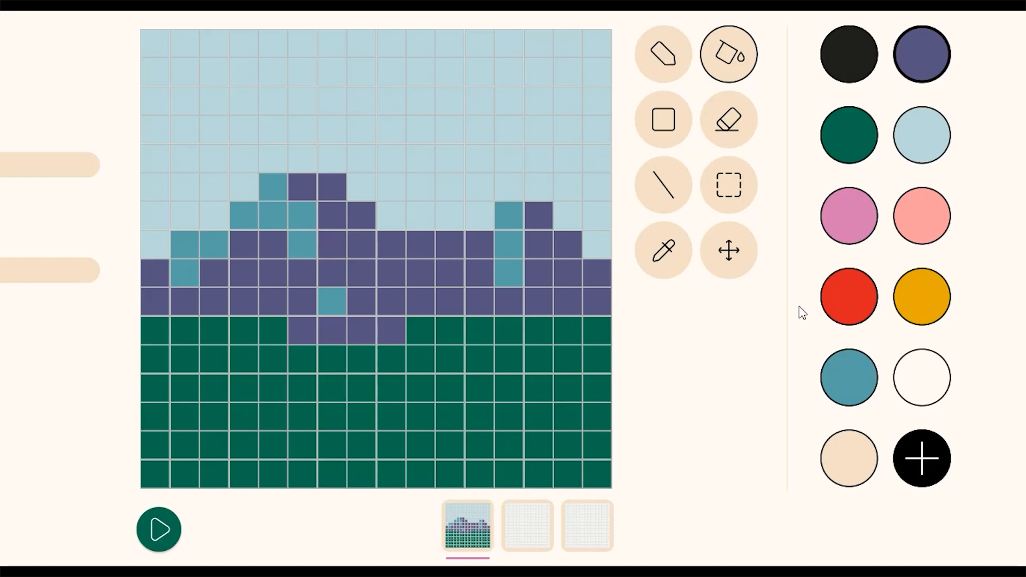
- Sample the light blue sky color with the eyedropper
click(735, 260)
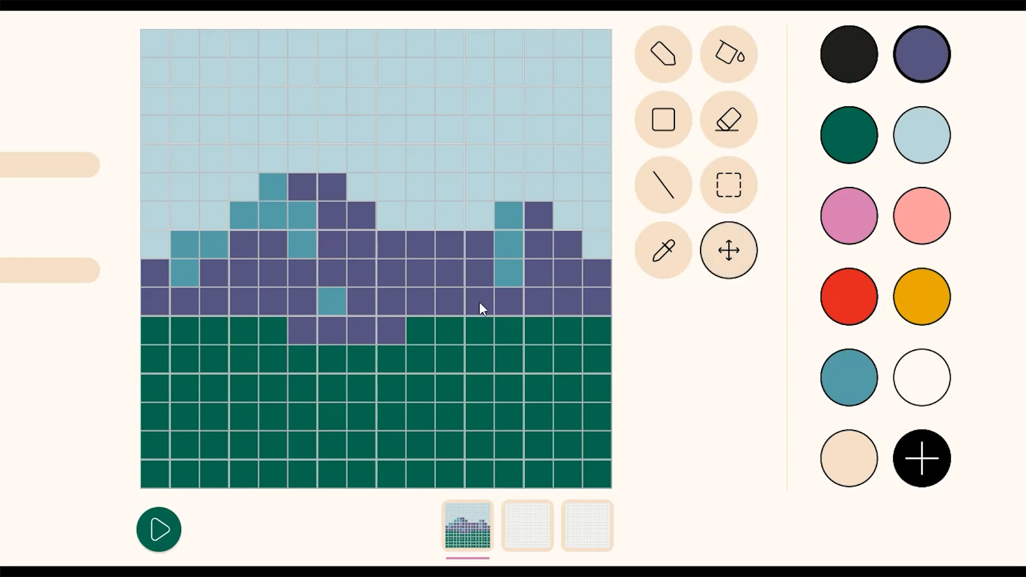
mouse_move(504, 299)
mouse_down()
mouse_move(508, 435)
mouse_move(492, 346)
mouse_move(309, 344)
mouse_move(413, 327)
mouse_move(484, 392)
mouse_move(515, 309)
mouse_up()
click(676, 274)
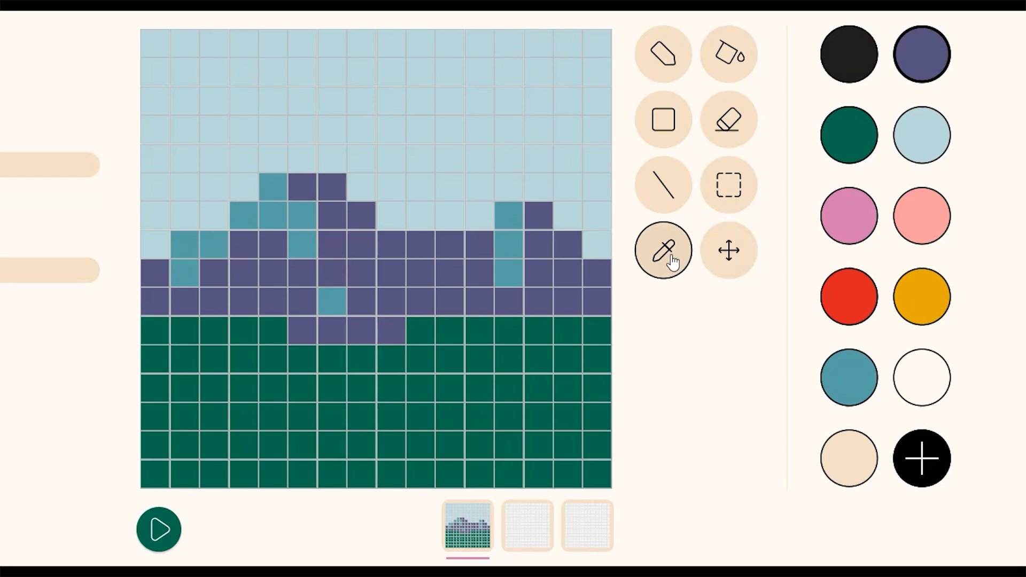
click(397, 133)
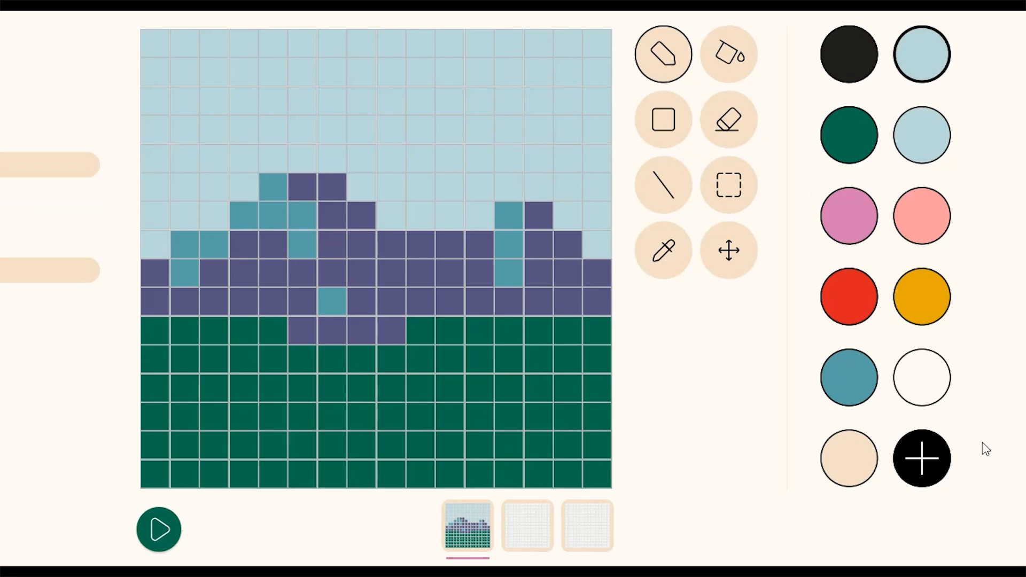
- Create a new custom color with RGB 44, 103, 110 in the color picker
click(926, 470)
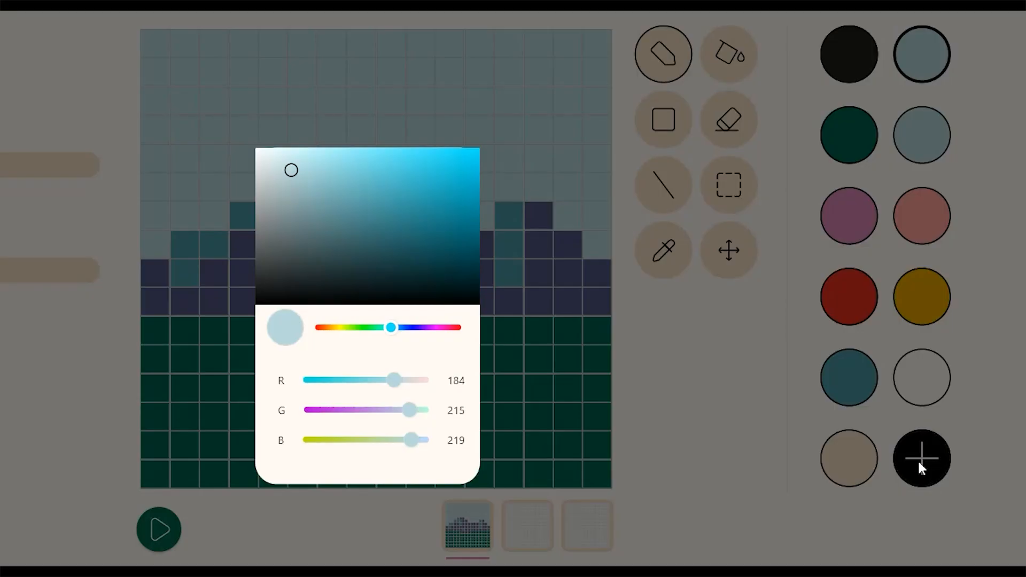
drag(353, 225, 390, 237)
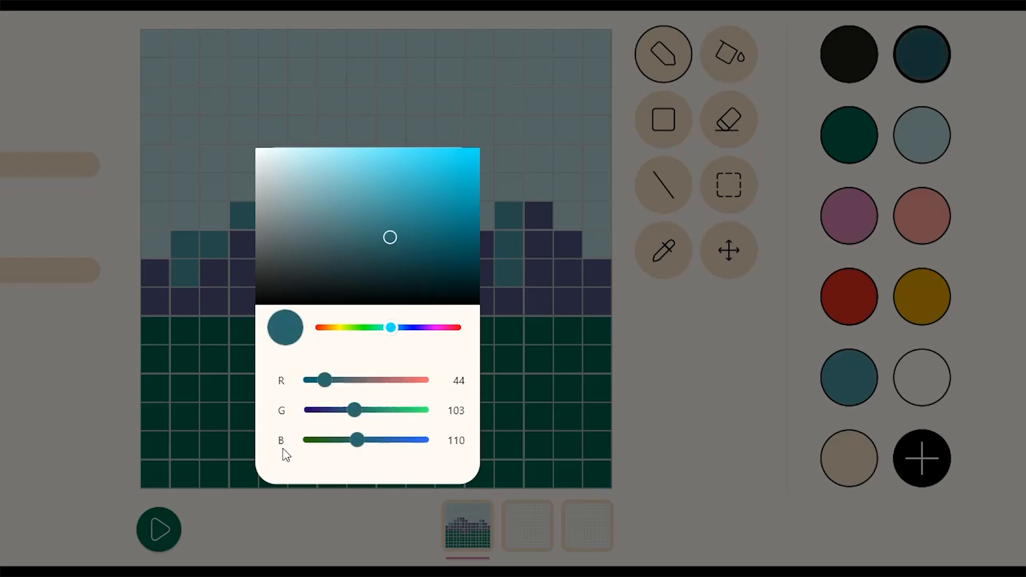
click(740, 388)
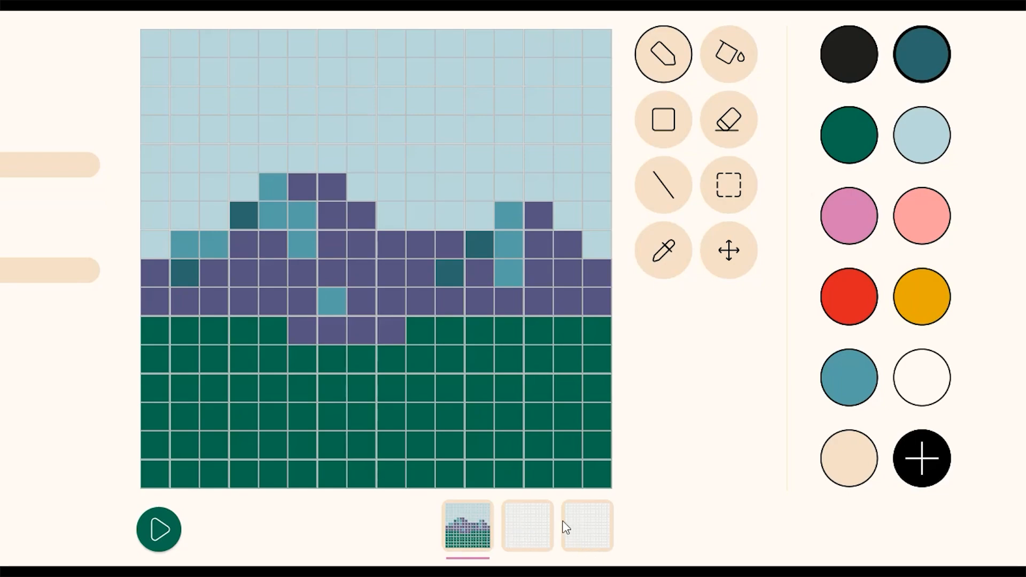
- Open the second frame and draw a beige vertical column about nine cells tall in the middle
click(525, 531)
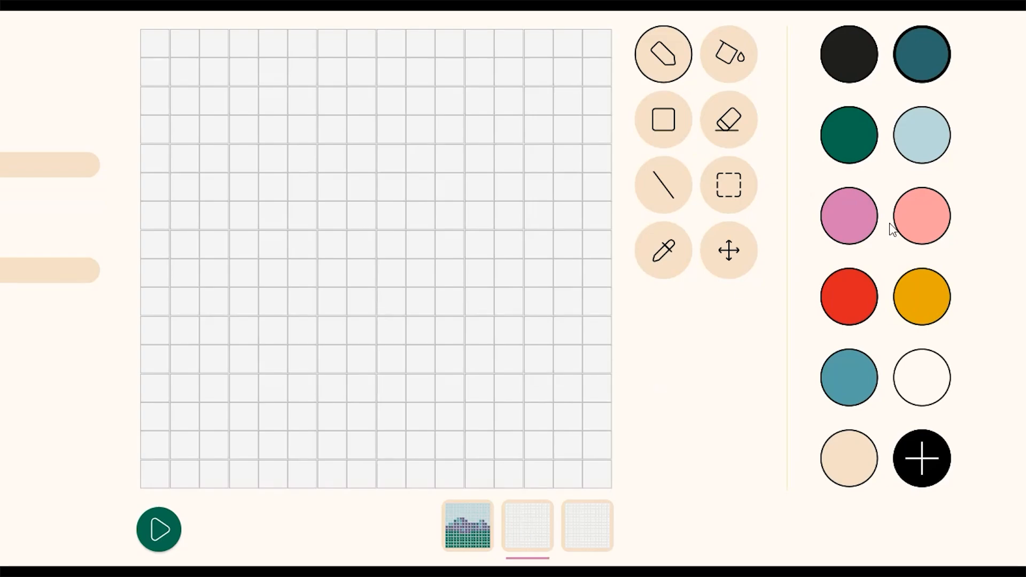
click(849, 463)
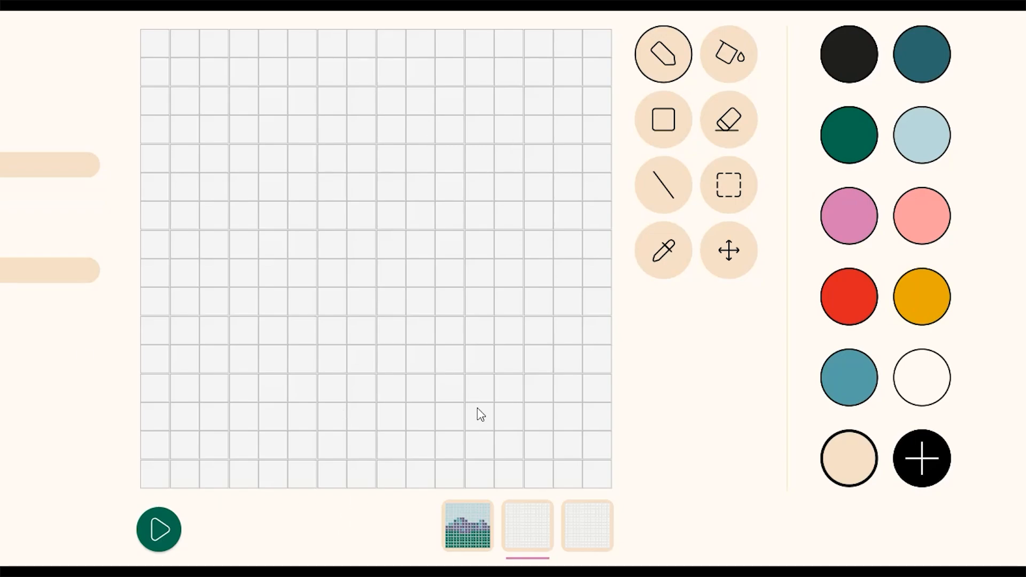
click(456, 423)
drag(452, 374, 448, 197)
- Draw a second beige vertical line about seven cells tall near the left side with the Line tool
click(648, 210)
drag(214, 387, 212, 212)
click(639, 72)
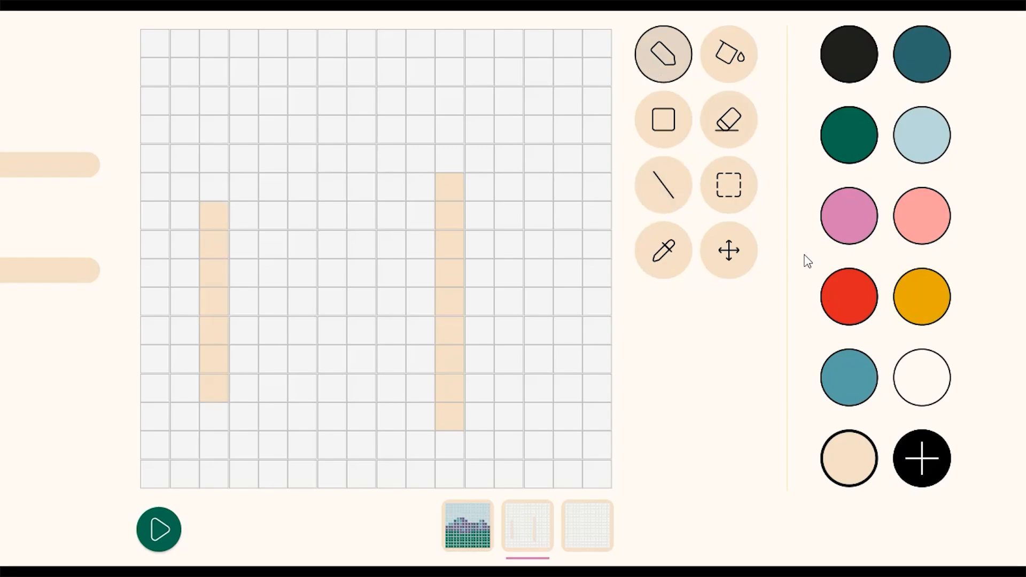
- Switch a swatch to light green and paint leafy branches around both beige trunks to form two pixel trees
double_click(849, 215)
click(356, 327)
click(371, 153)
click(721, 374)
mouse_move(210, 191)
mouse_down()
mouse_move(254, 276)
mouse_move(203, 308)
mouse_up()
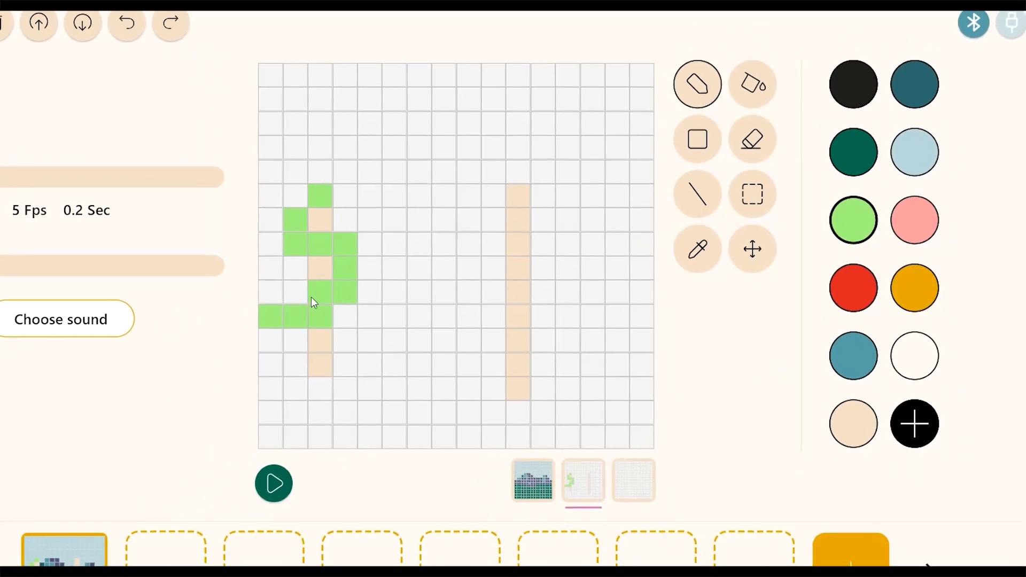
mouse_move(469, 340)
mouse_down()
mouse_move(576, 346)
mouse_move(530, 262)
mouse_up()
click(572, 182)
click(593, 202)
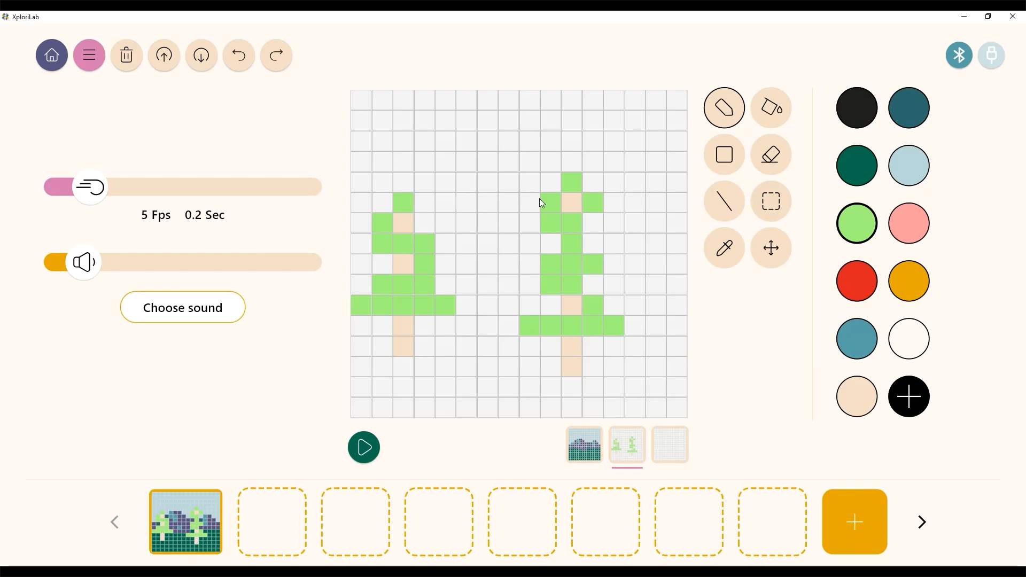
- Preview the animation with all layers combined, then stop playback
click(602, 455)
click(623, 454)
click(365, 452)
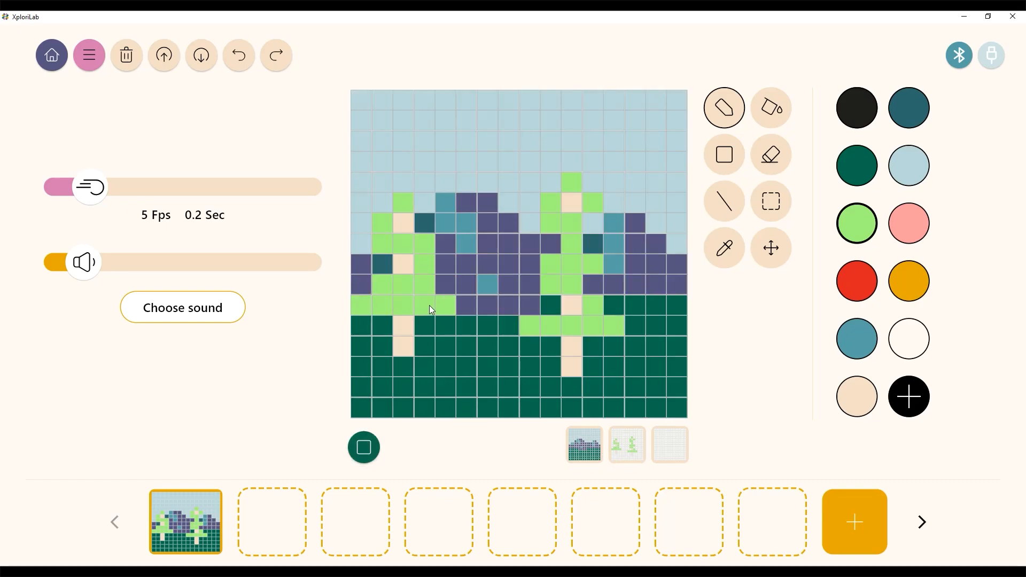
click(364, 452)
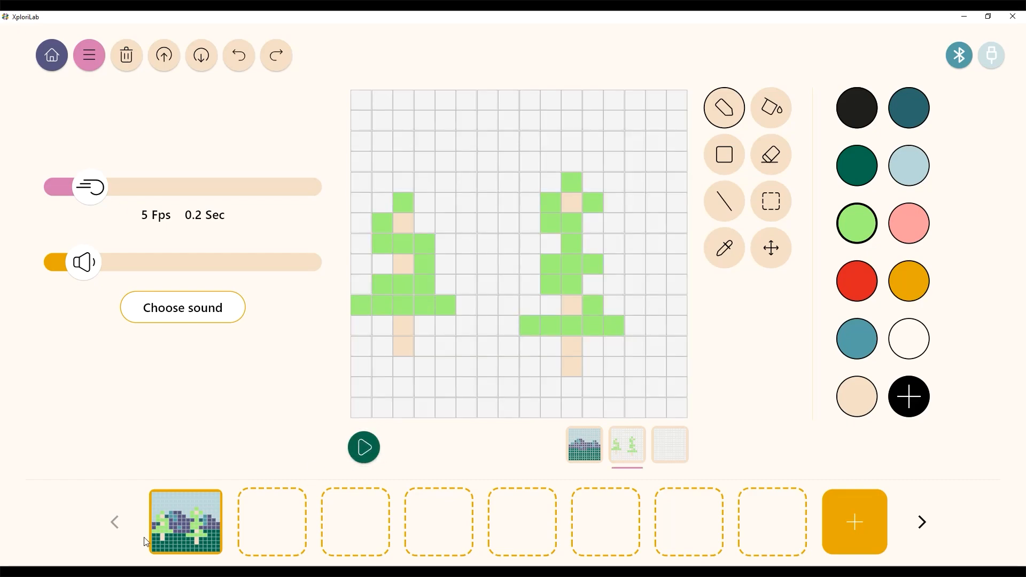
- Duplicate the first frame repeatedly to add more frames to the animation timeline
right_click(188, 533)
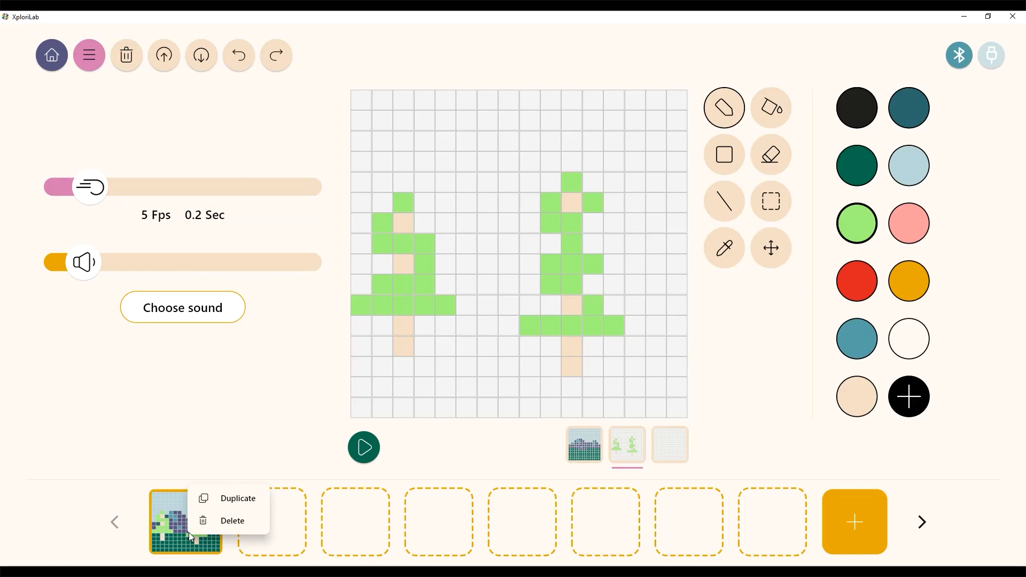
click(232, 500)
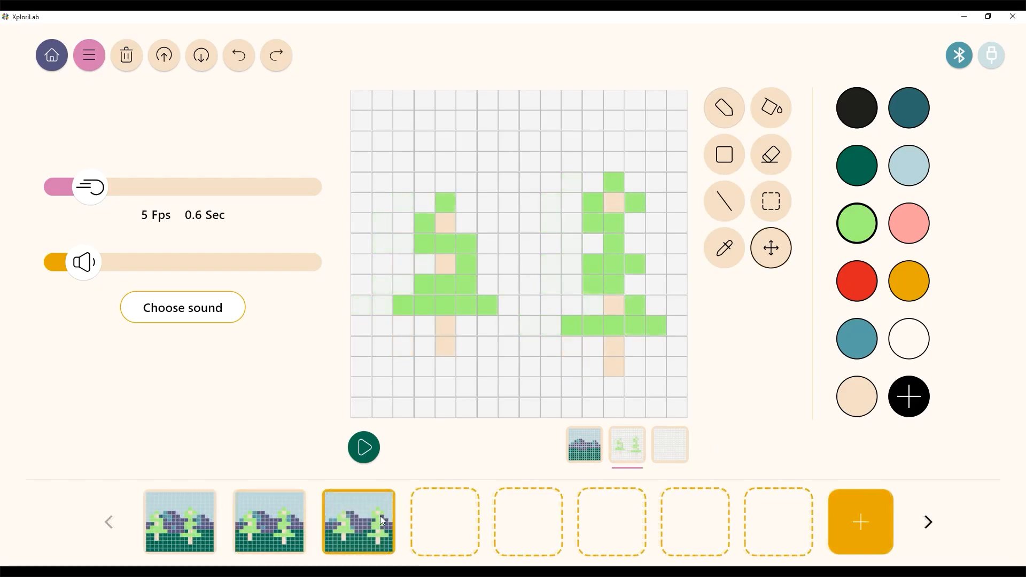
right_click(366, 491)
click(395, 498)
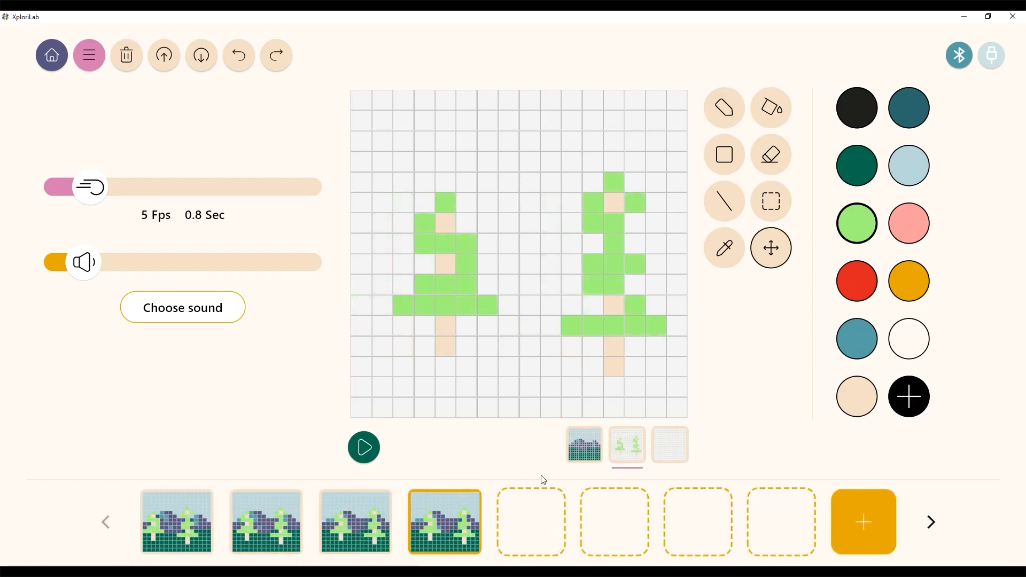
- Play the multi-frame animation preview
click(678, 443)
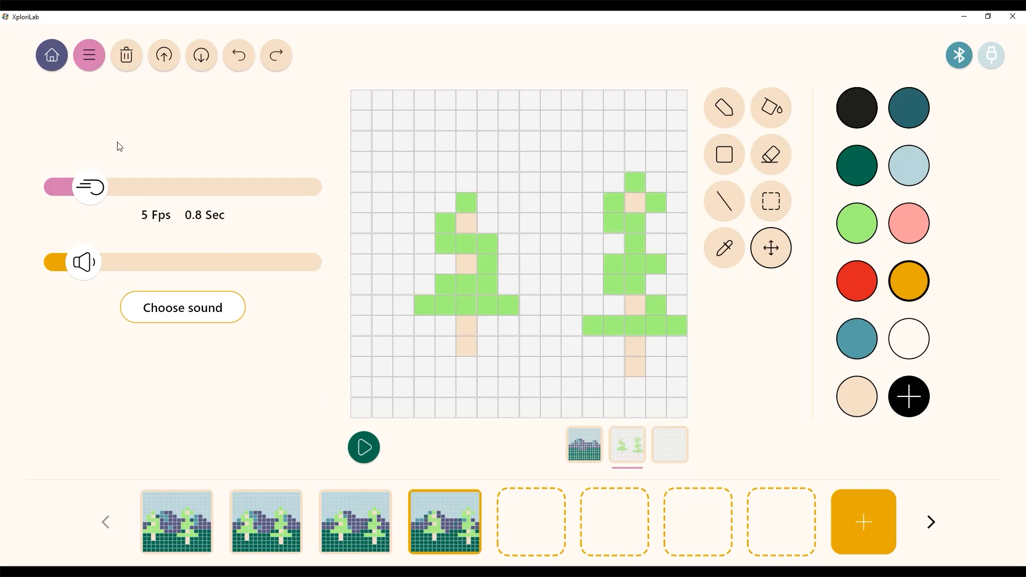
click(364, 447)
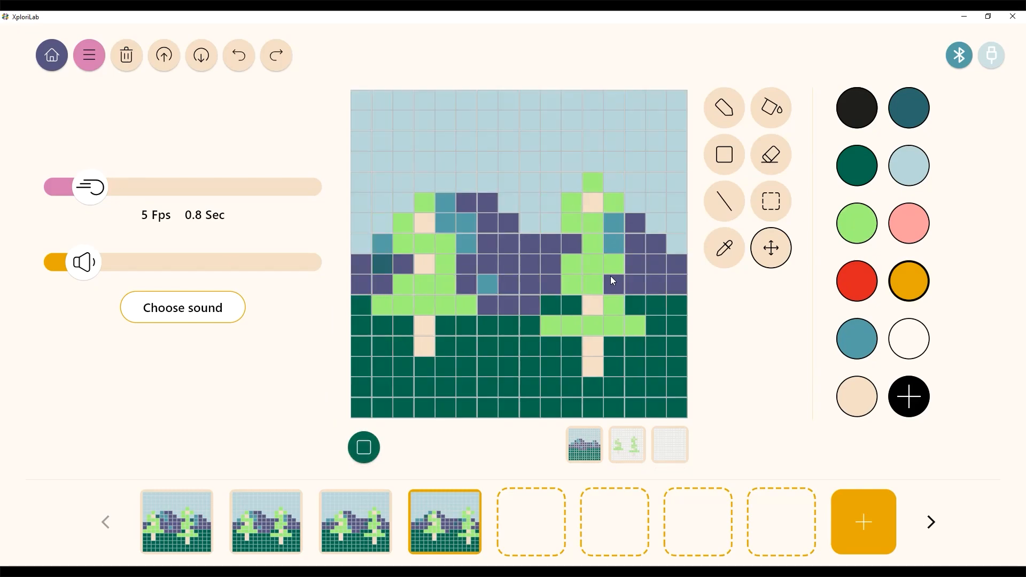
- Lower the playback speed to 2 Fps and upload the animation to the device
drag(91, 197, 57, 188)
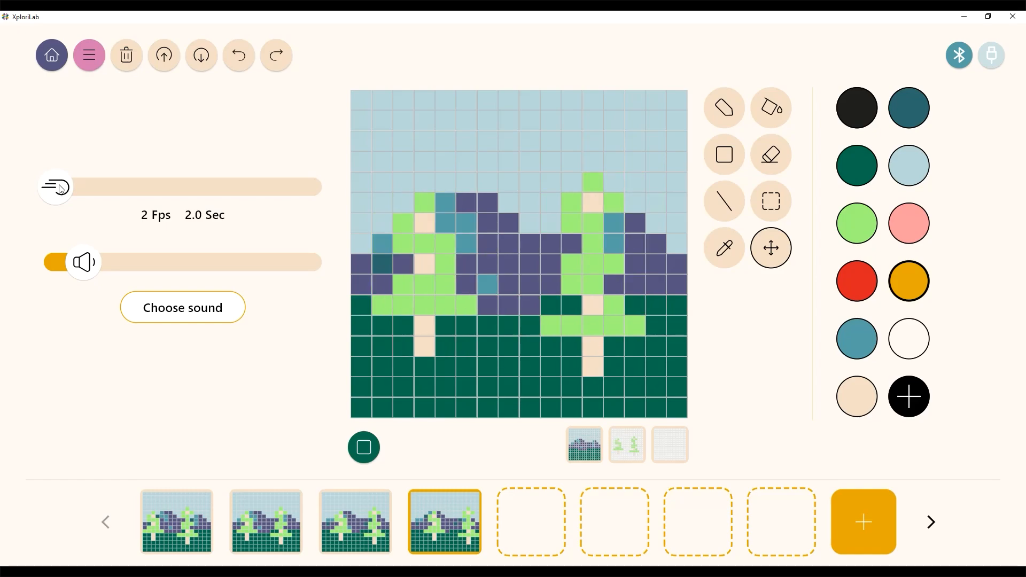
click(165, 55)
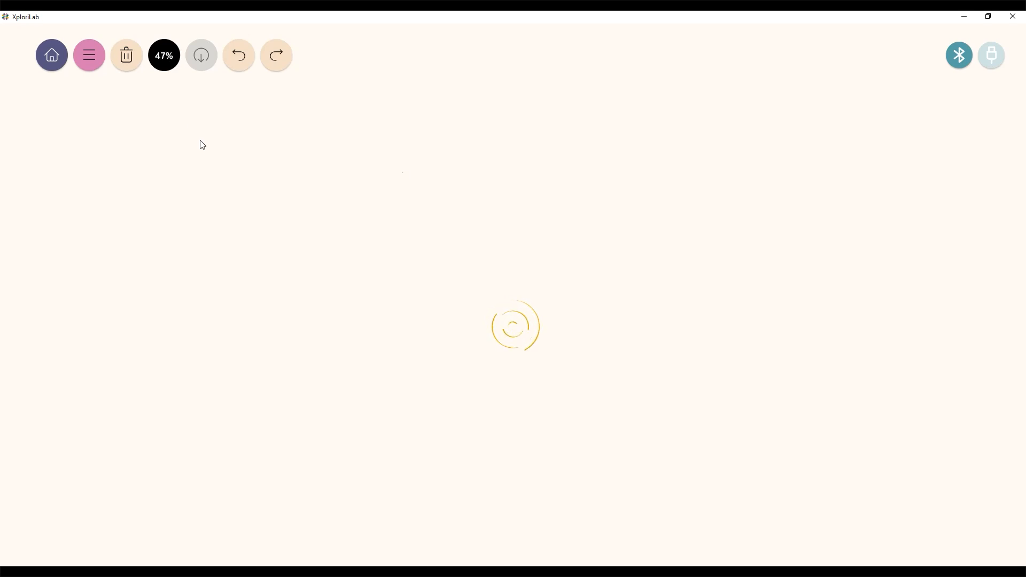